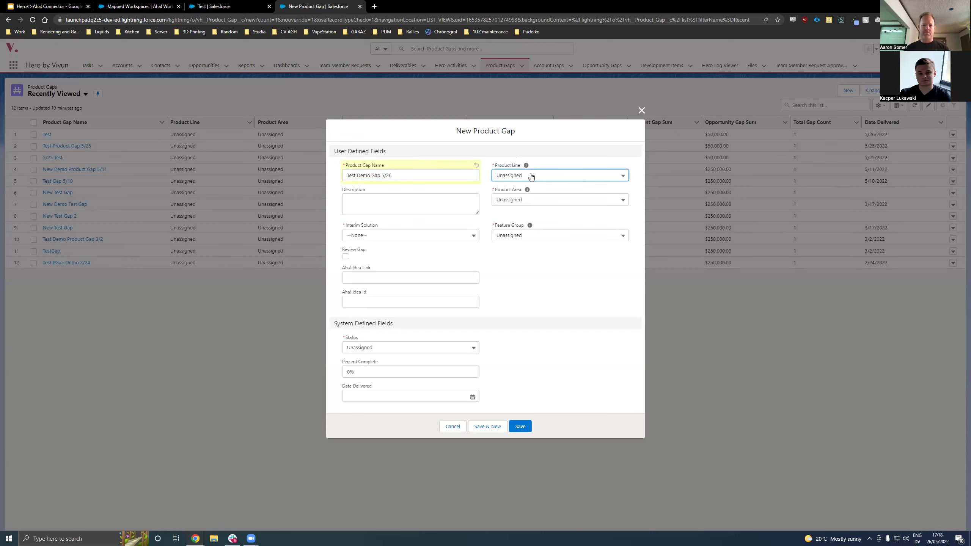
Complete the new product gap with the description "This is a test description" and interim solution Positioning, and save it.
click(412, 211)
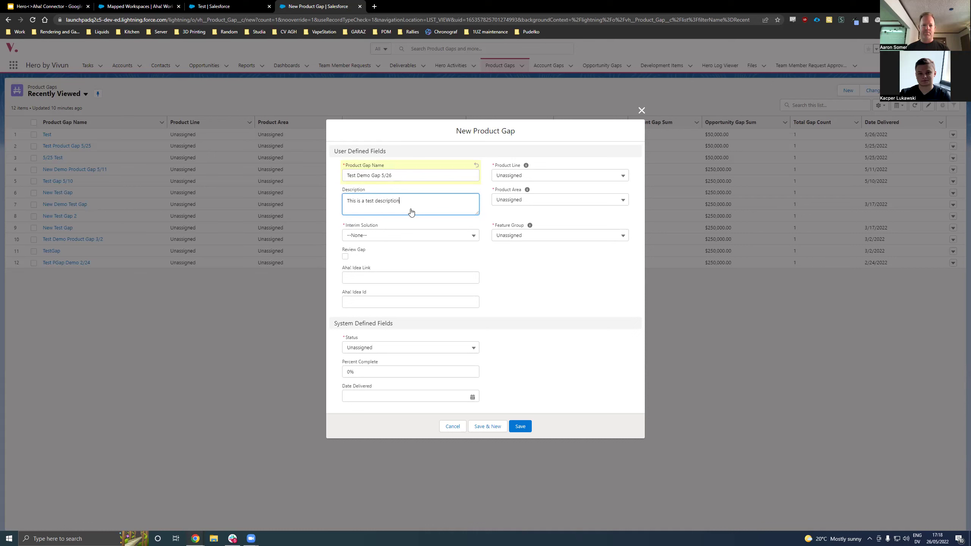
click(386, 234)
click(392, 267)
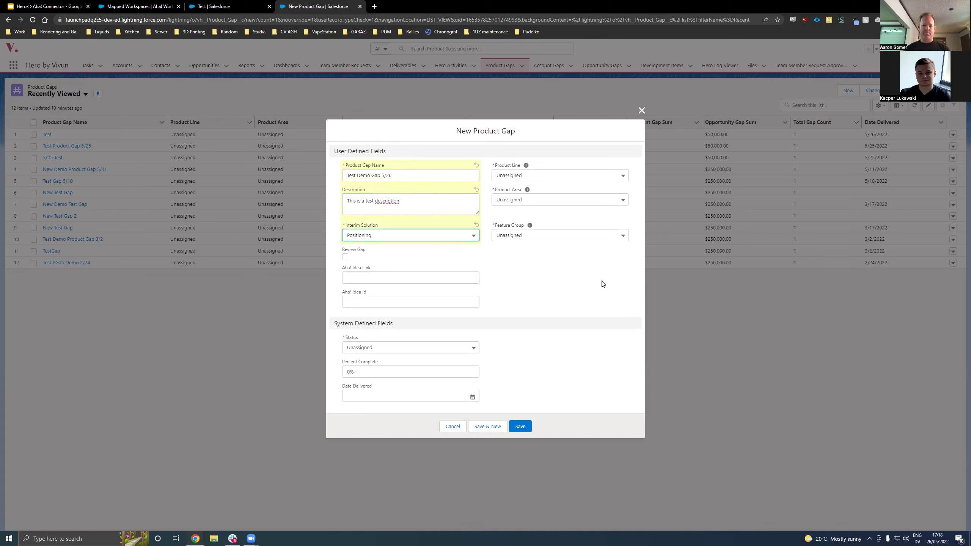
drag(340, 268, 386, 293)
click(343, 292)
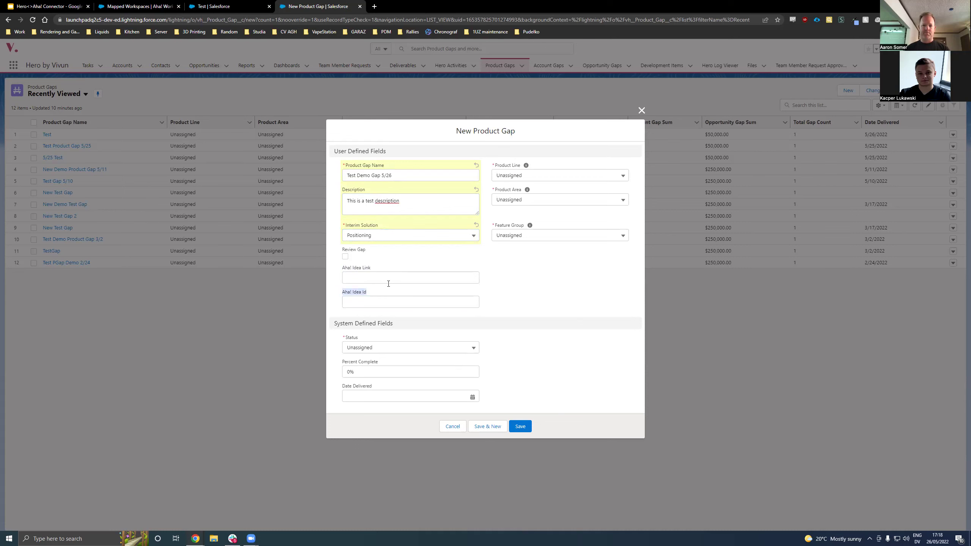
click(516, 428)
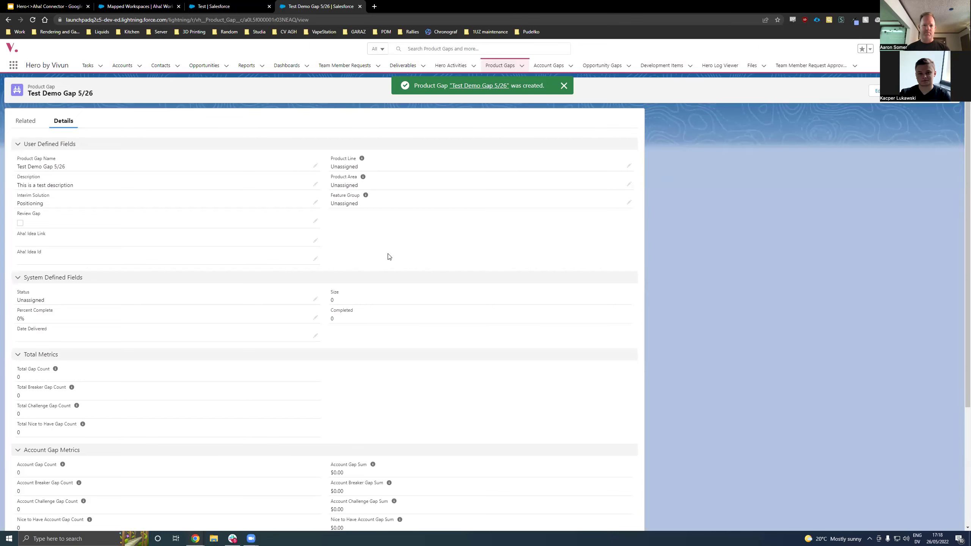
Create an Aha! idea from the Test Demo Gap 5/26 product gap, open the idea, and dismiss the creation dialog.
key(ctrl+plus)
key(ctrl+plus)
key(ctrl+plus)
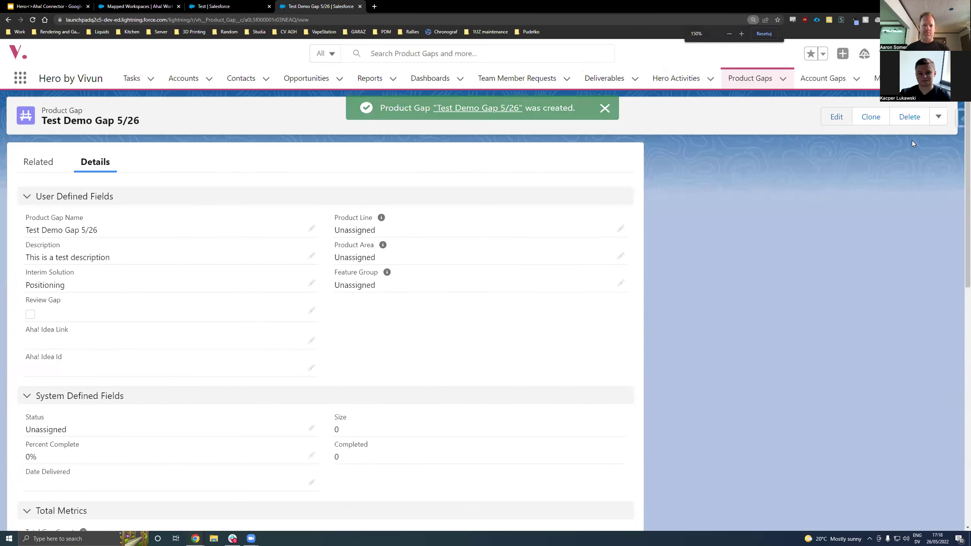
click(939, 117)
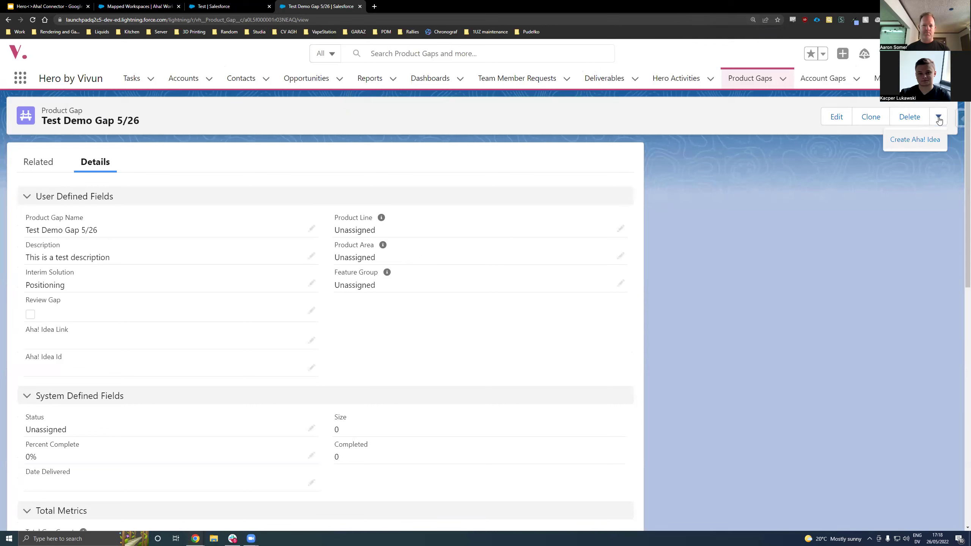
click(918, 140)
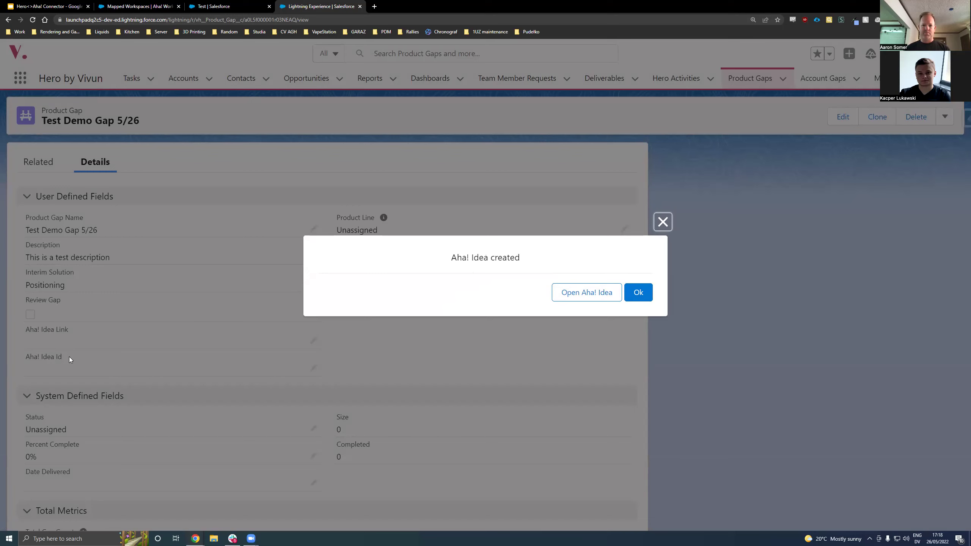
click(587, 293)
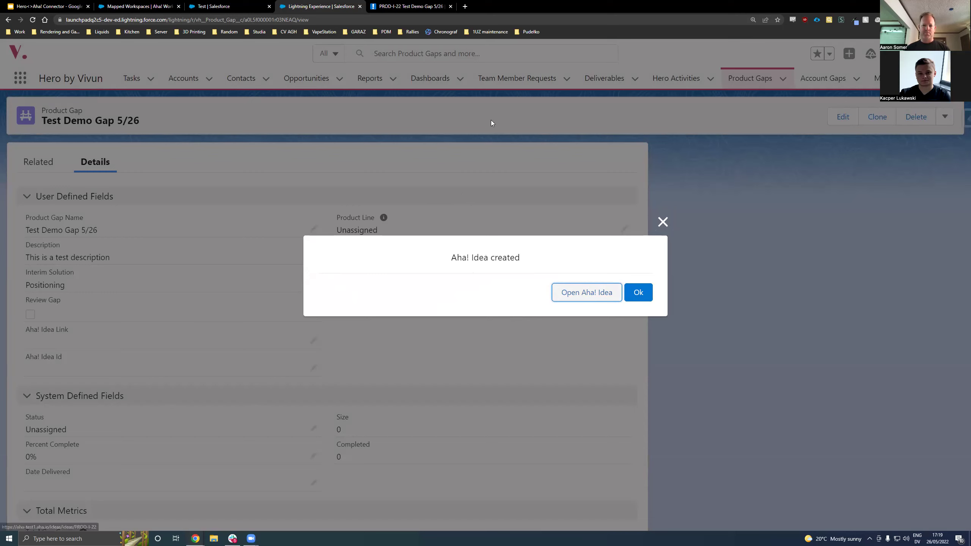
click(641, 293)
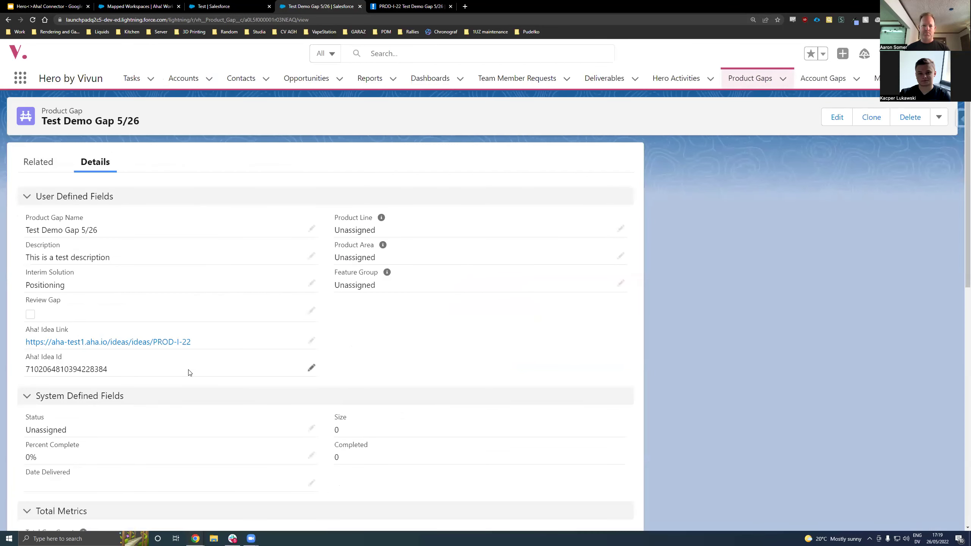
Examine the product gap's Aha! idea link and ID, and compare its name and description with those of the Aha! idea.
drag(210, 374, 22, 329)
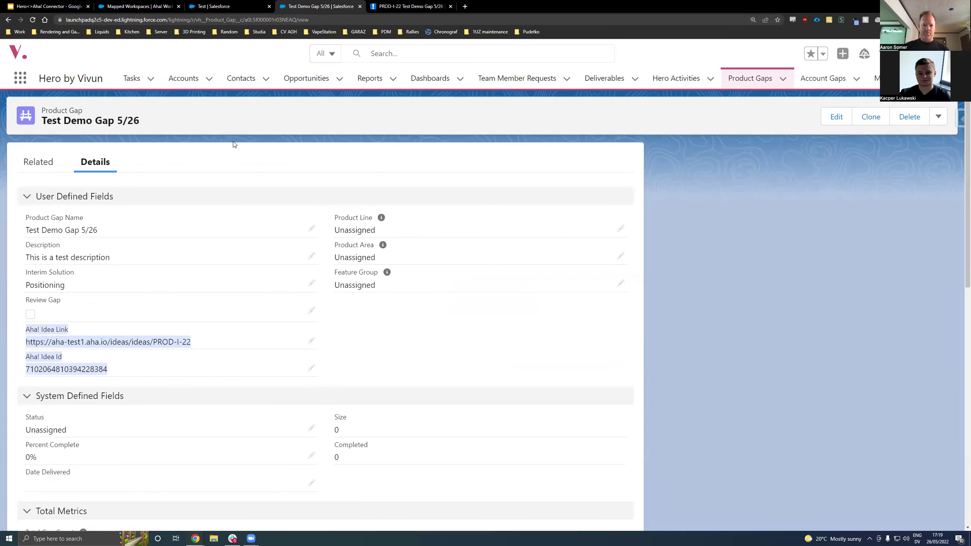
click(418, 6)
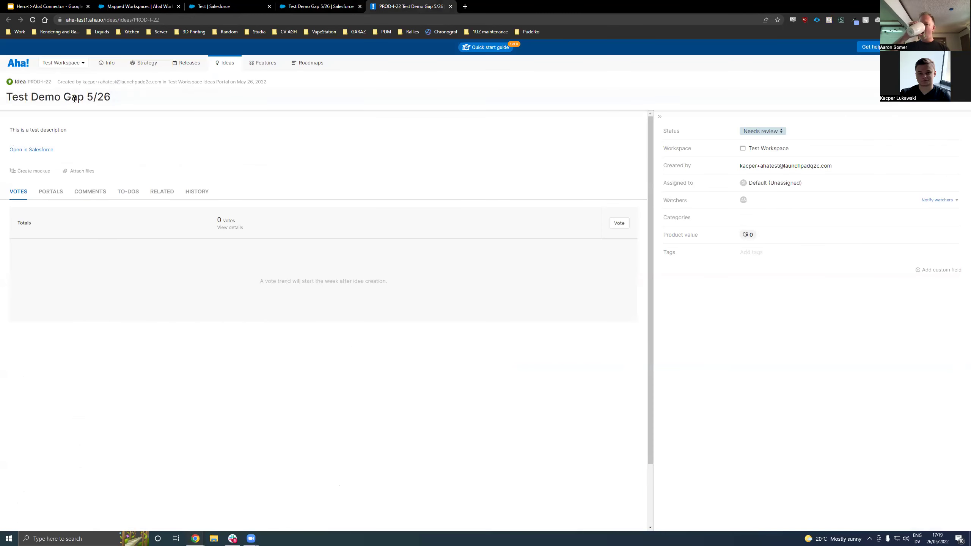
key(ctrl+shift+Tab)
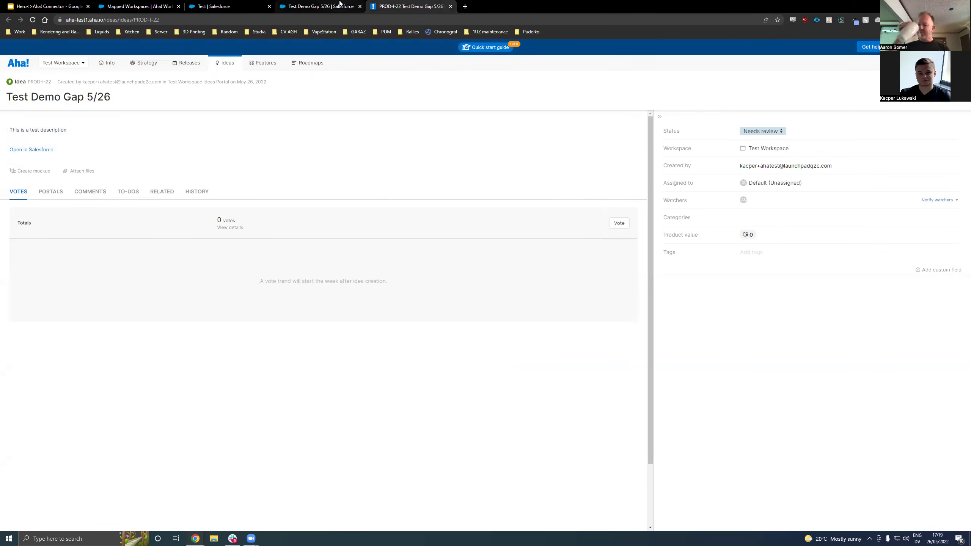
click(180, 119)
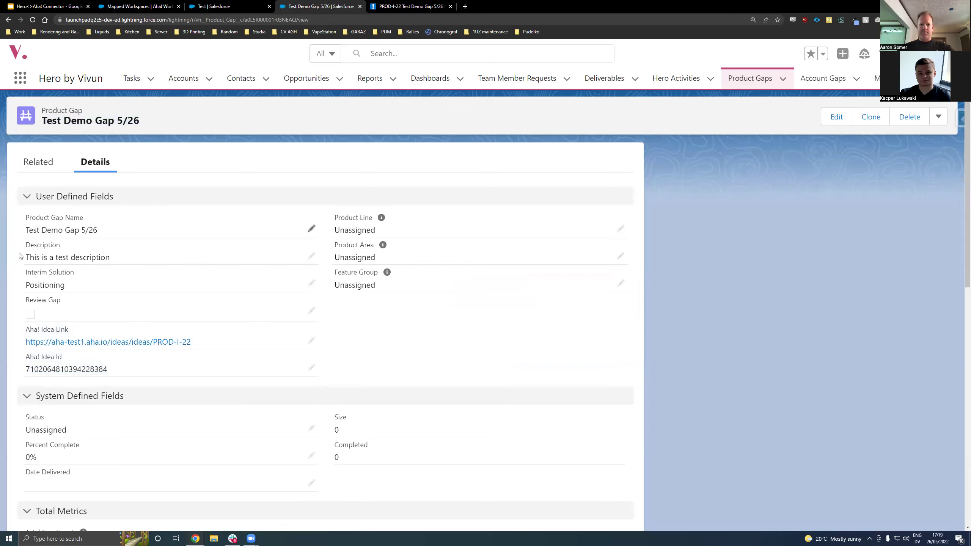
click(409, 6)
click(150, 97)
key(ctrl+a)
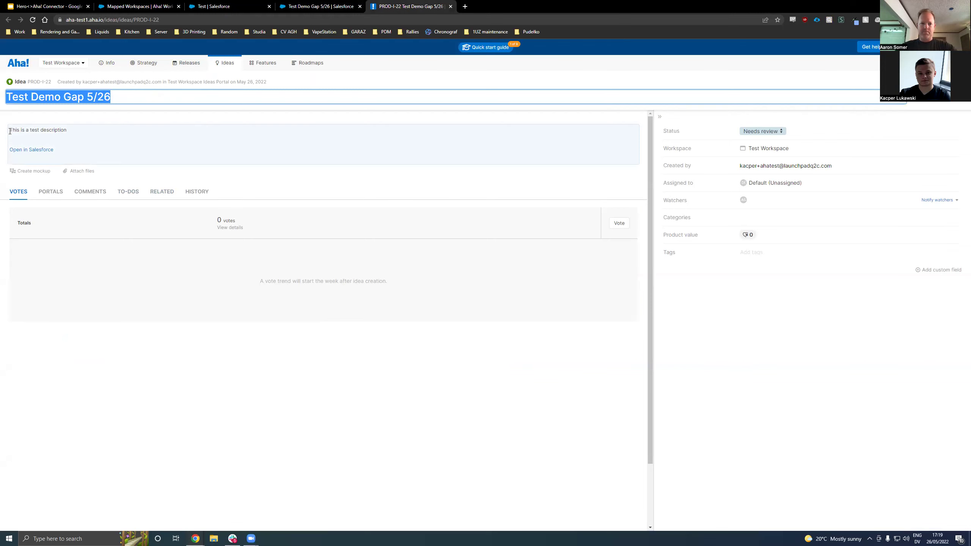
drag(11, 130, 87, 129)
Follow the Open in Salesforce link in the idea's description to check its target record, and close the opened page.
click(40, 149)
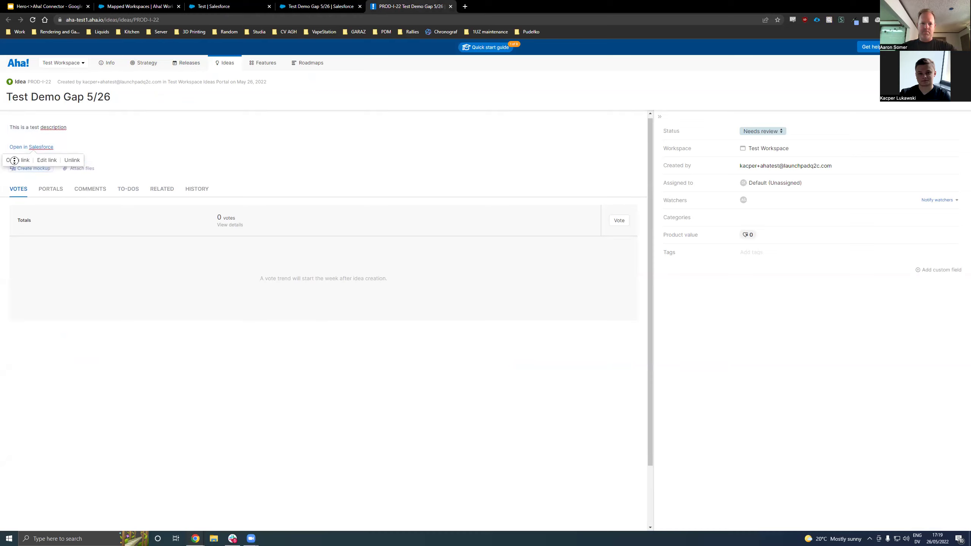
click(16, 162)
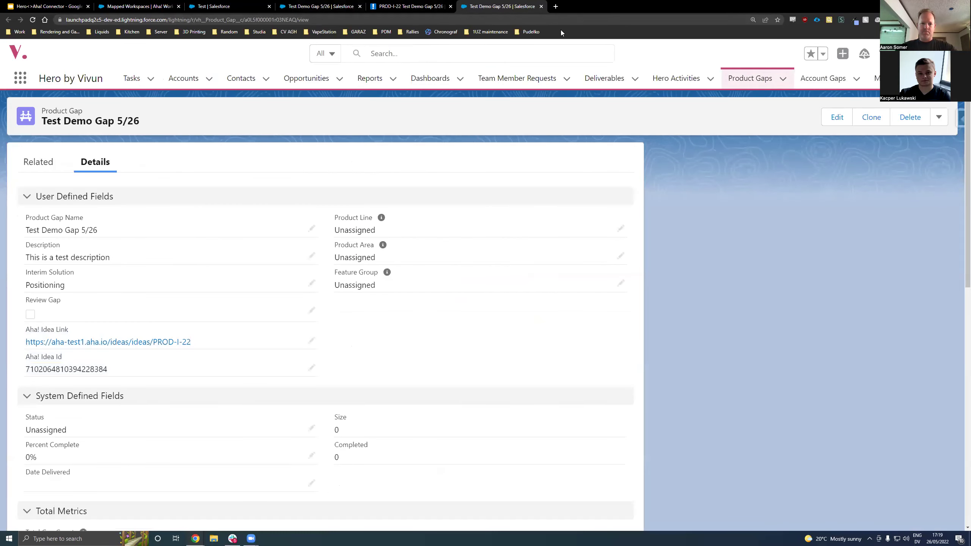
click(541, 7)
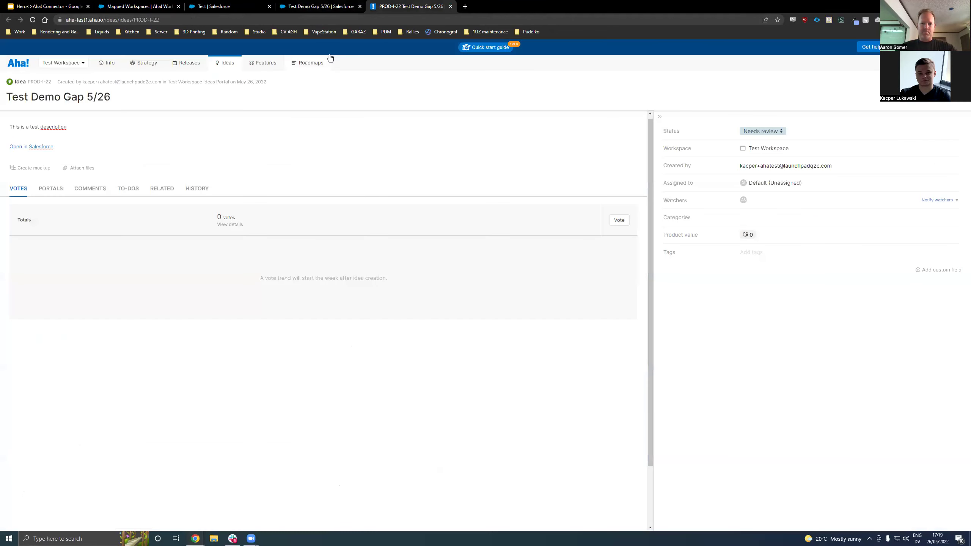
Start a new opportunity gap from the product gap's related records, linking University of AZ Portable Generators and Test Demo Gap 5/26.
click(334, 5)
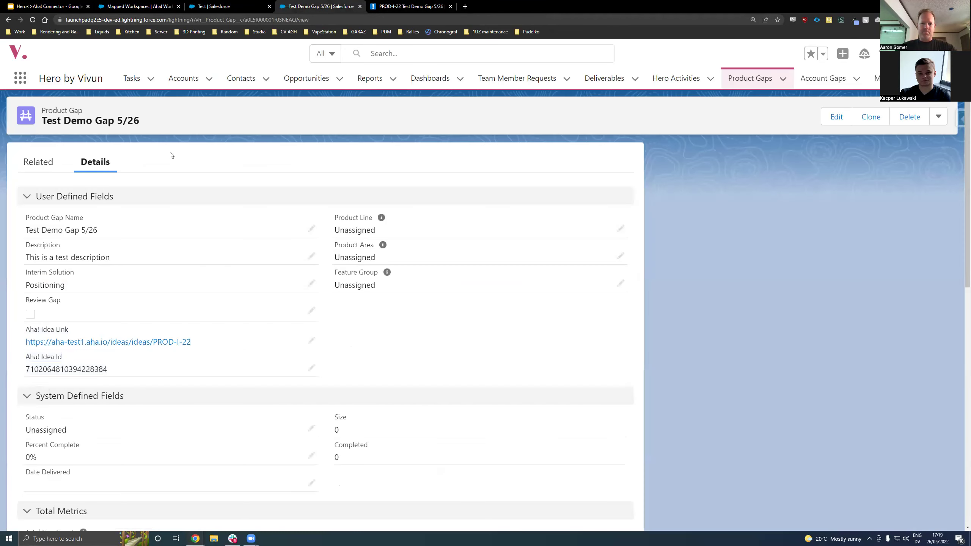
click(42, 163)
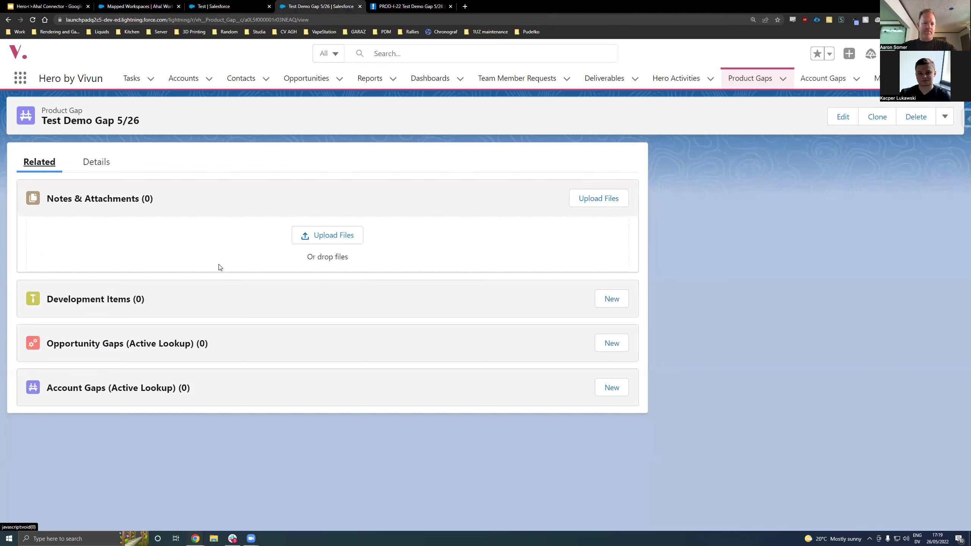
click(614, 344)
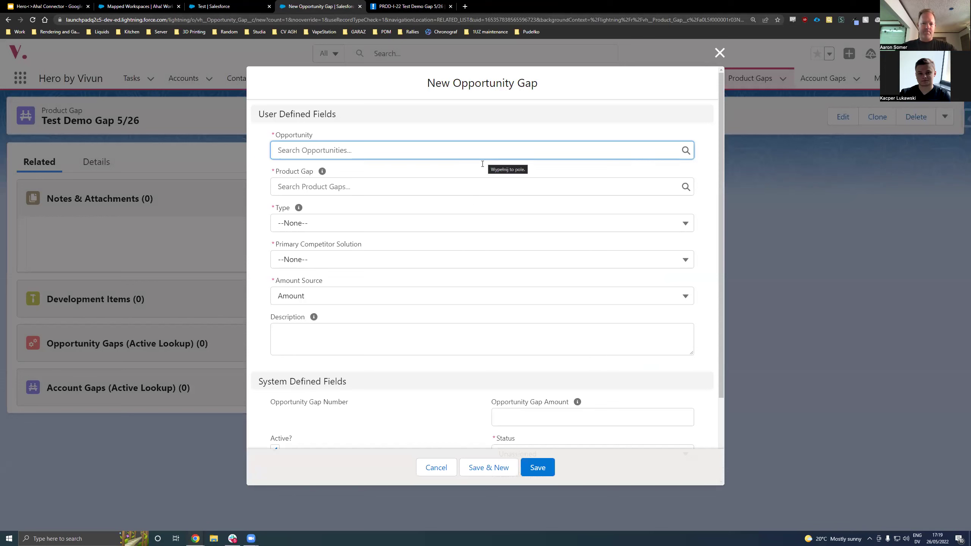
text(port)
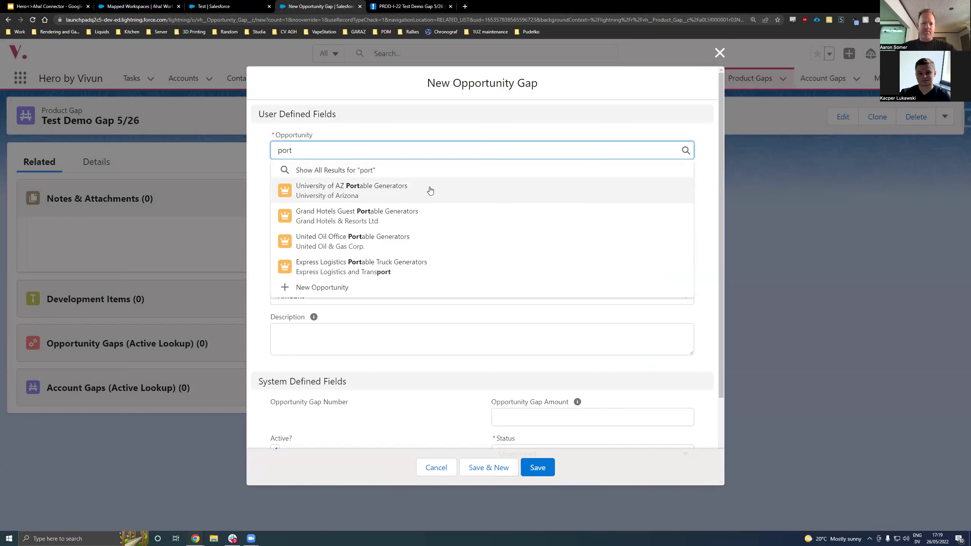
click(406, 191)
click(374, 190)
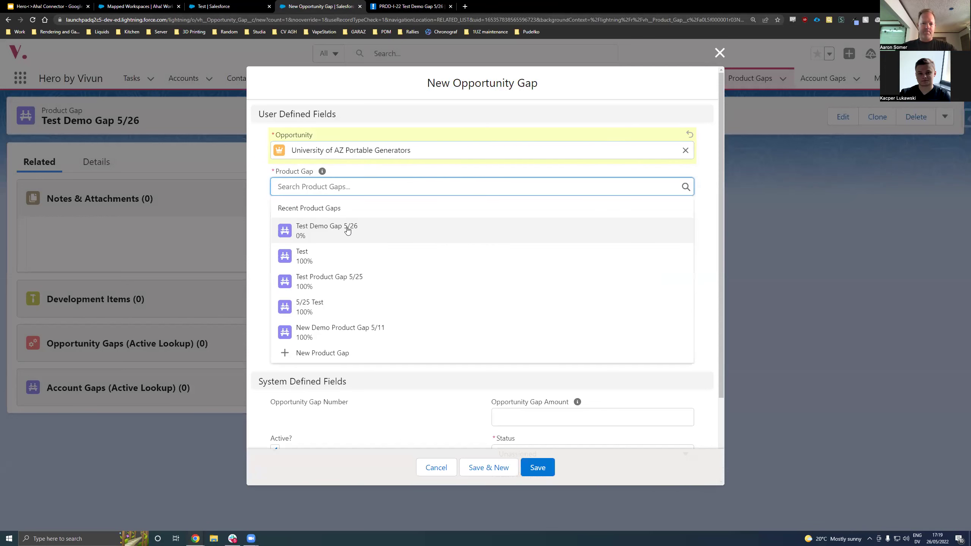
click(339, 229)
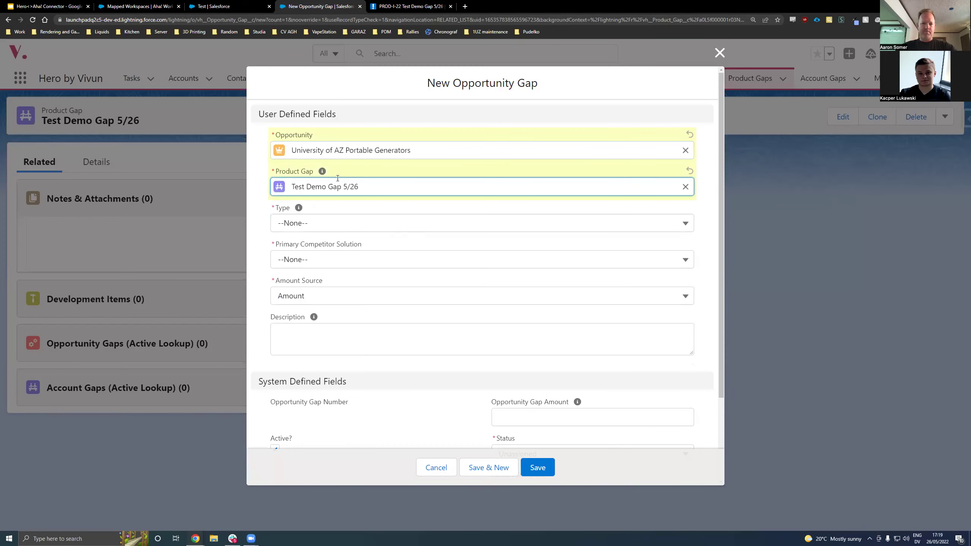
Set the opportunity gap's type to Deal Breaker and primary competitor solution to Product, and save it.
click(319, 227)
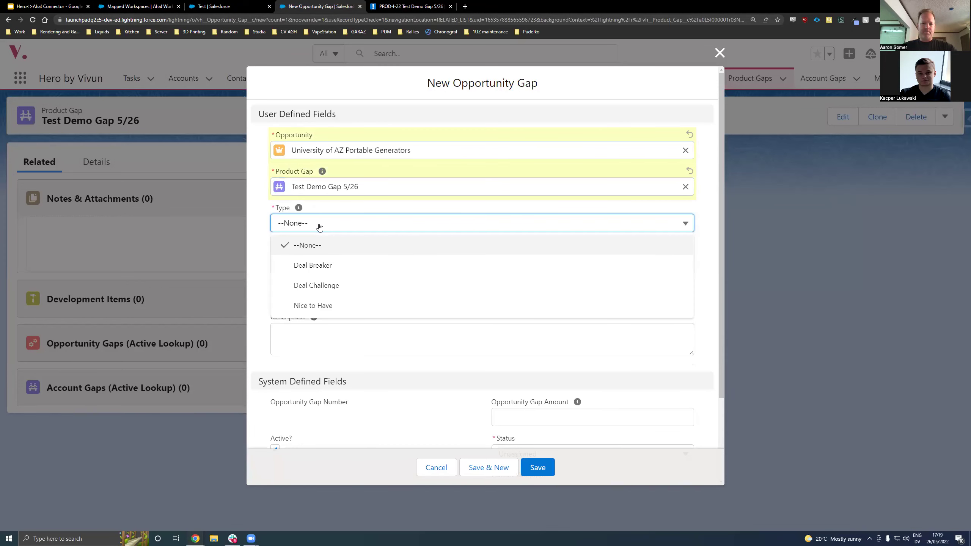
click(333, 265)
click(330, 264)
click(326, 303)
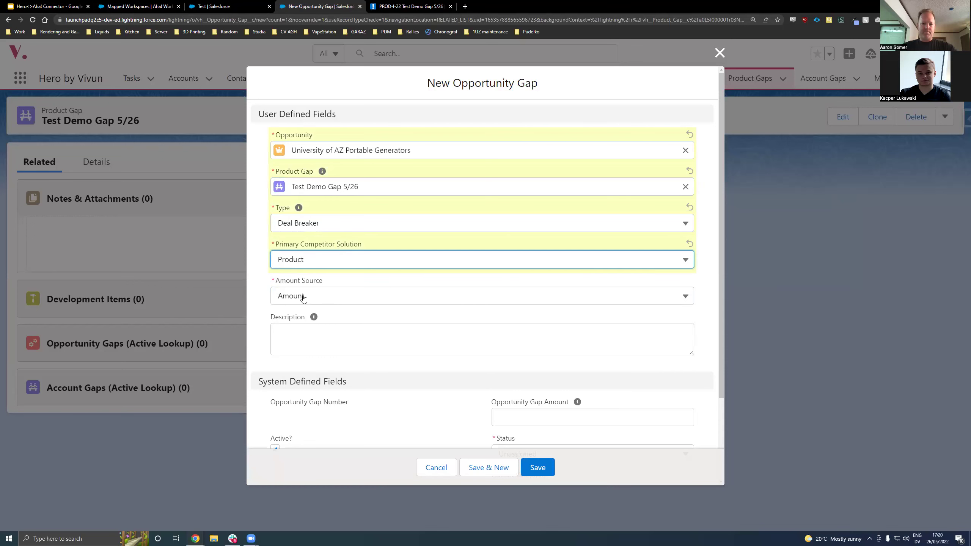
scroll(306, 301, down, 3)
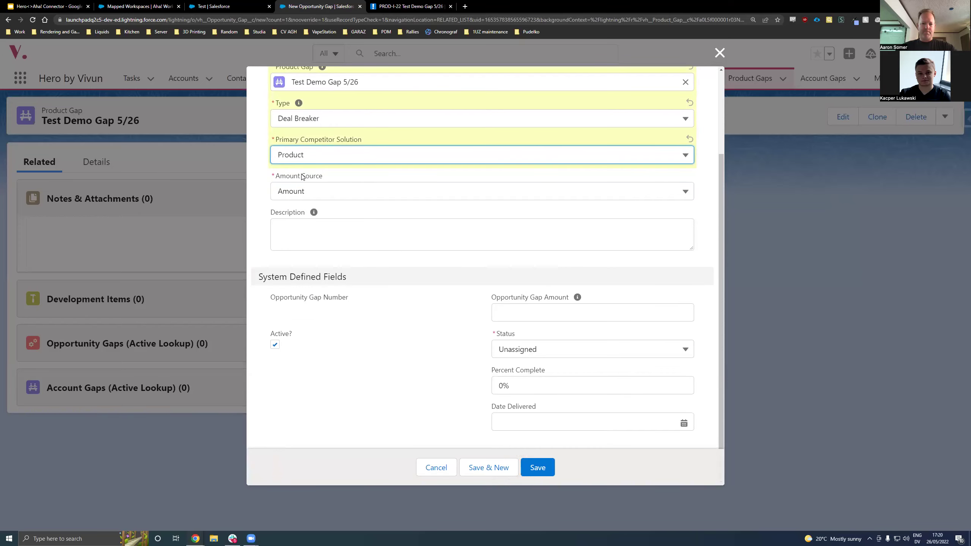
click(541, 469)
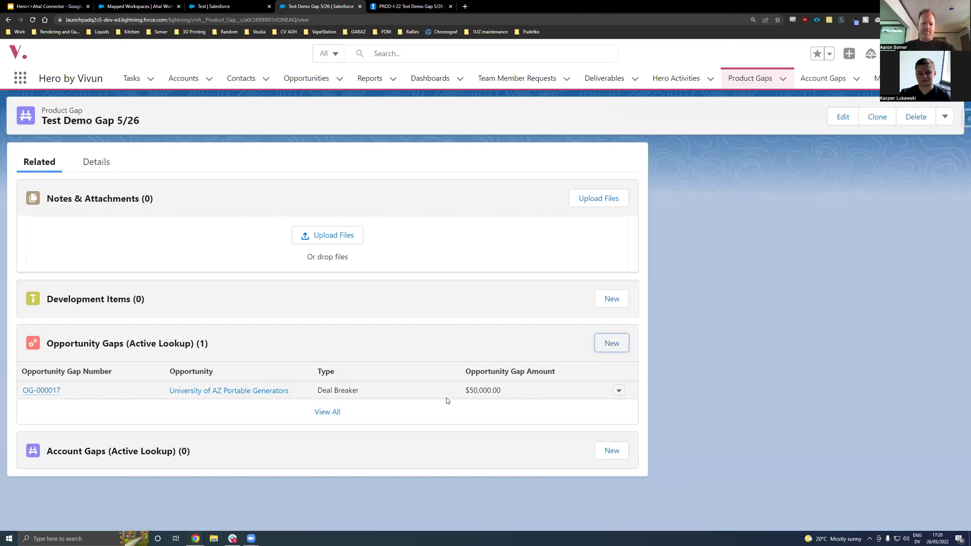
Review the Aha! idea's public comment about the vote, including its value and the linked opportunity.
click(399, 4)
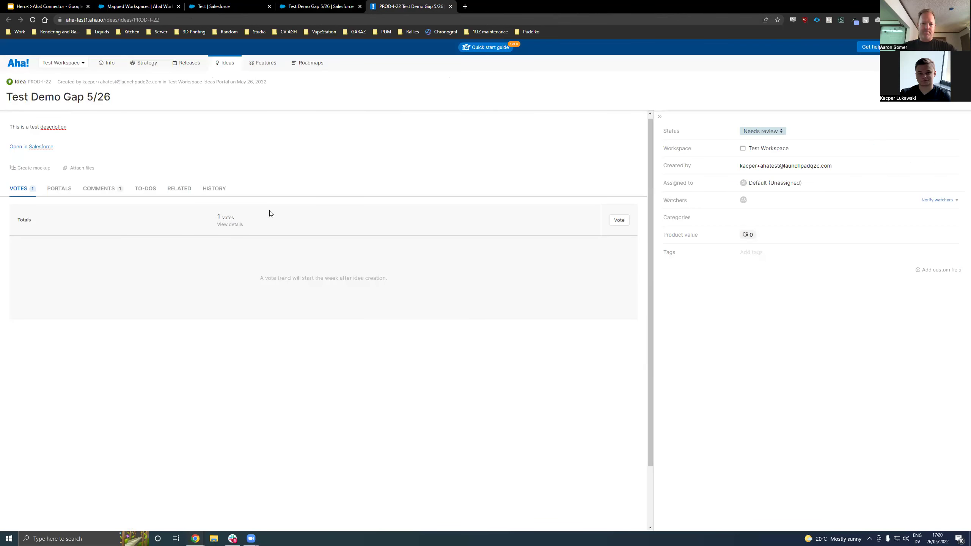
click(98, 189)
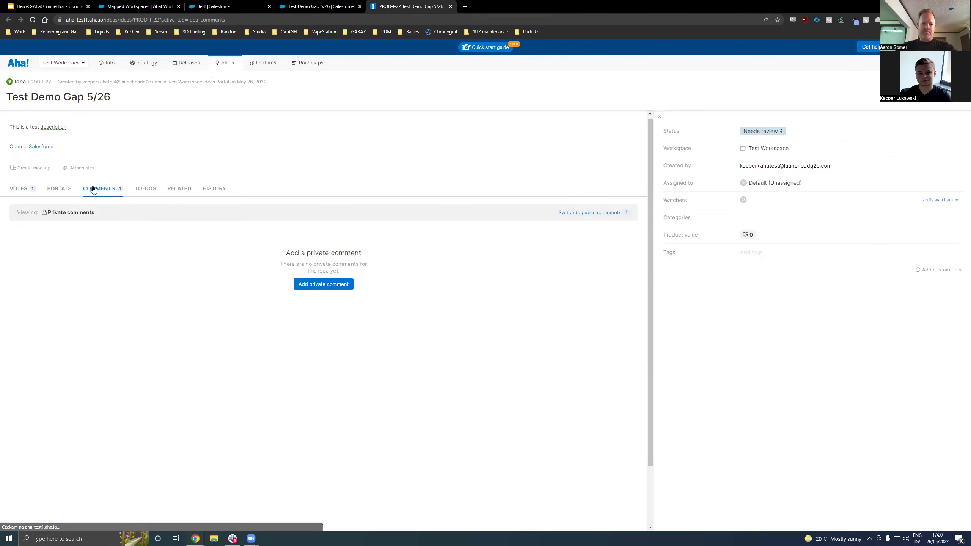
click(590, 212)
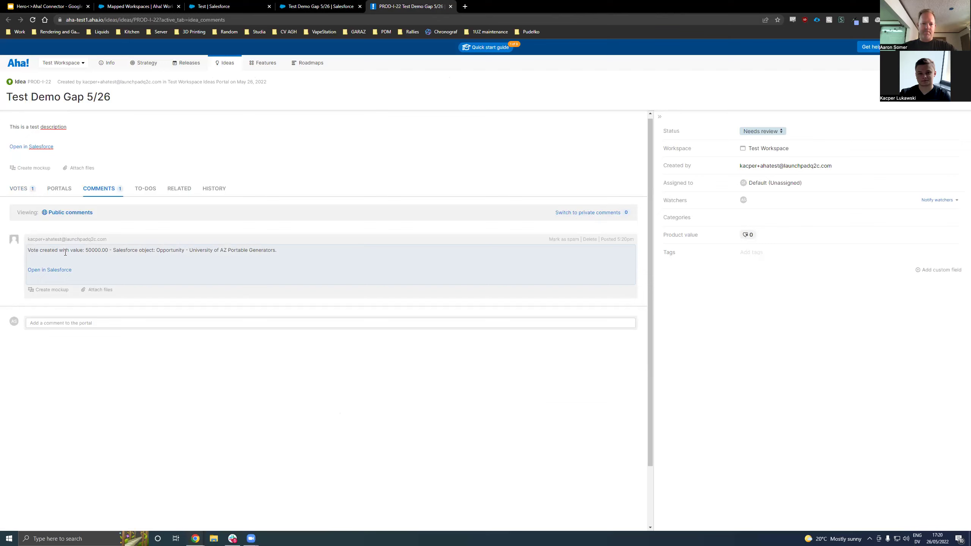
drag(27, 249, 34, 249)
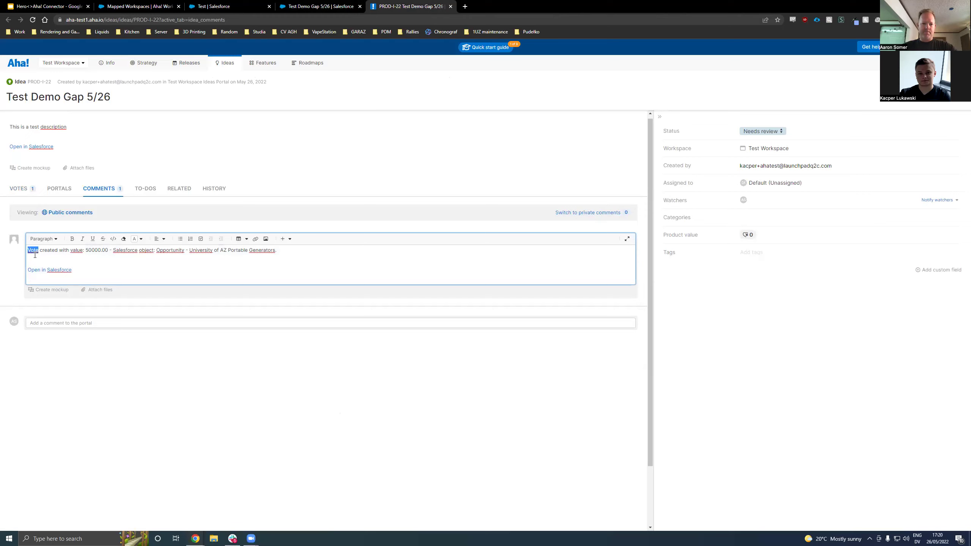
drag(85, 250, 288, 246)
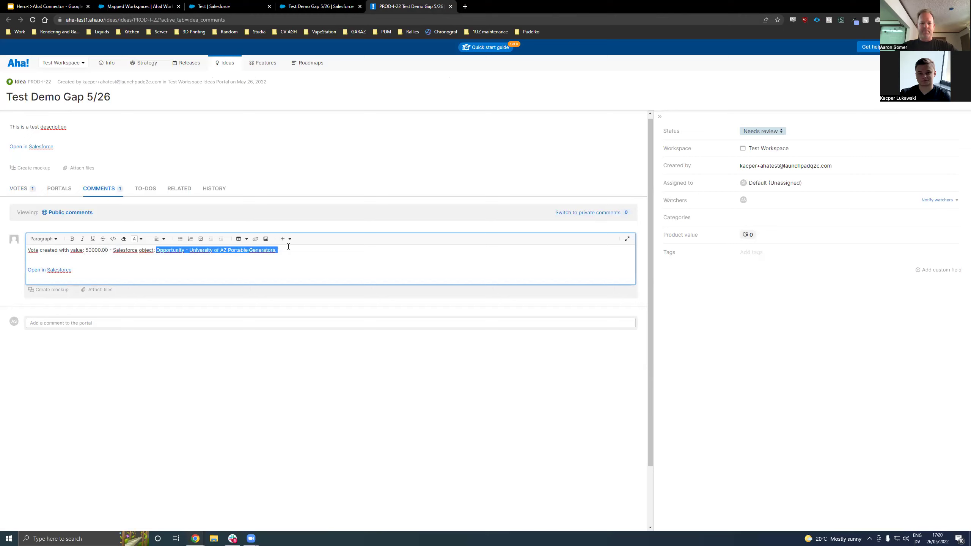
Follow the Open in Salesforce link in the vote comment and examine the linked opportunity gap's details.
click(55, 269)
click(31, 284)
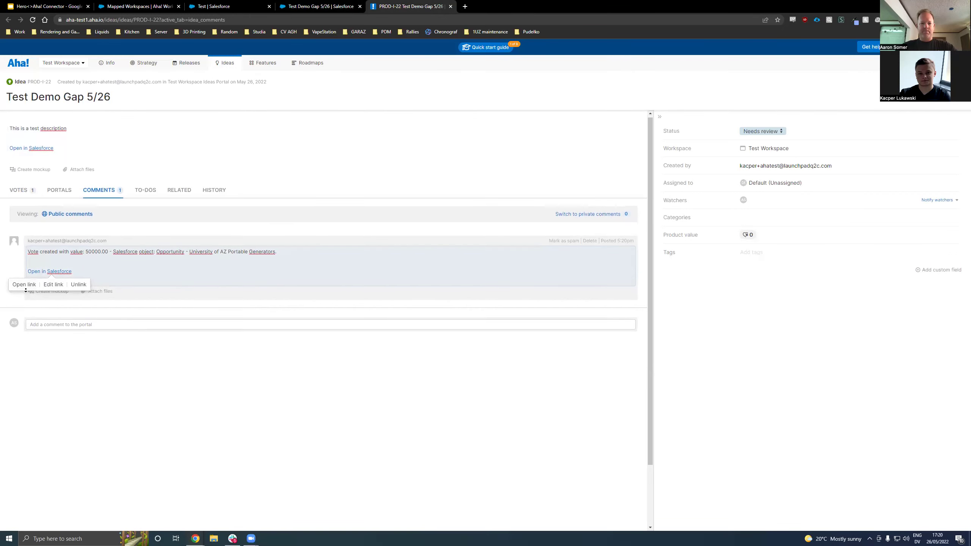
click(25, 284)
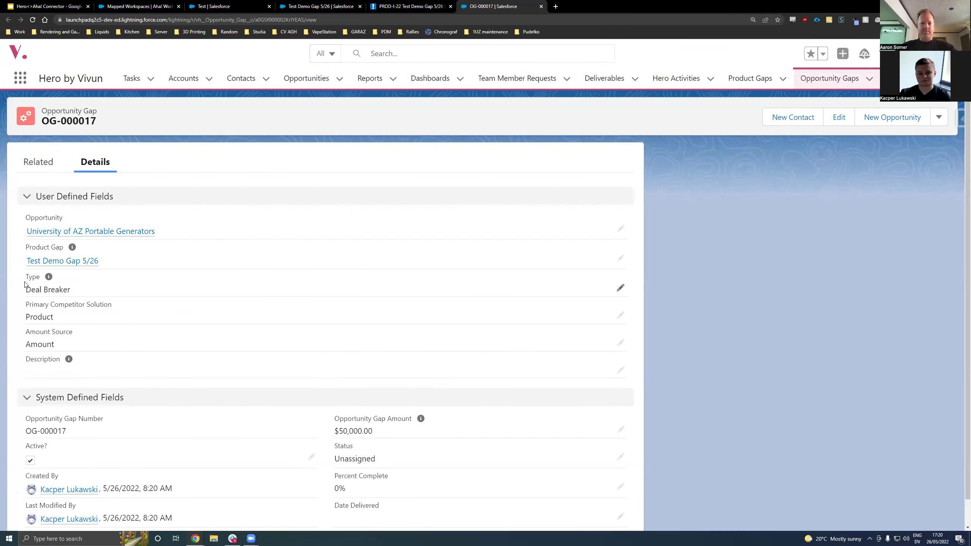
scroll(62, 404, down, 1)
scroll(424, 153, up, 1)
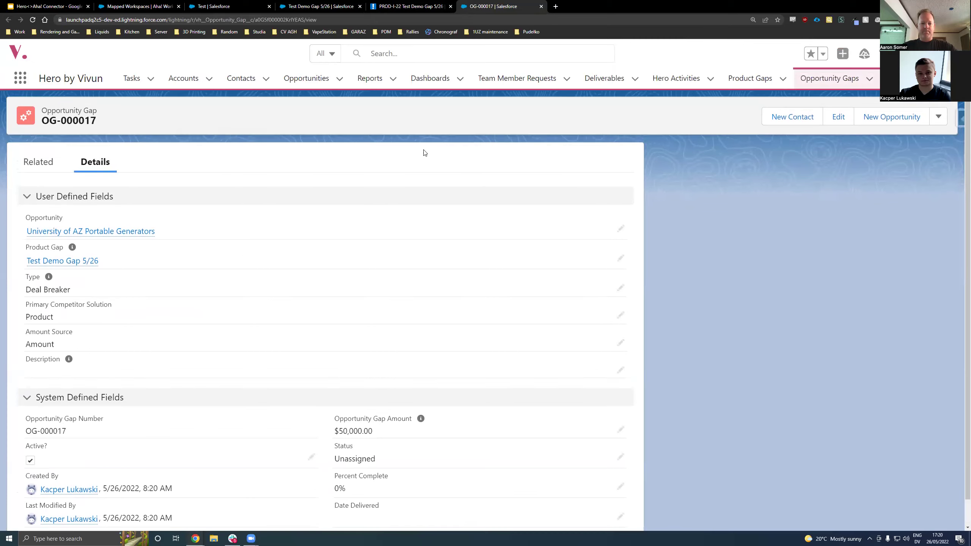
Close the opportunity gap page and set the Test Demo Gap 5/26 idea's status to Shipped in Aha!
click(542, 7)
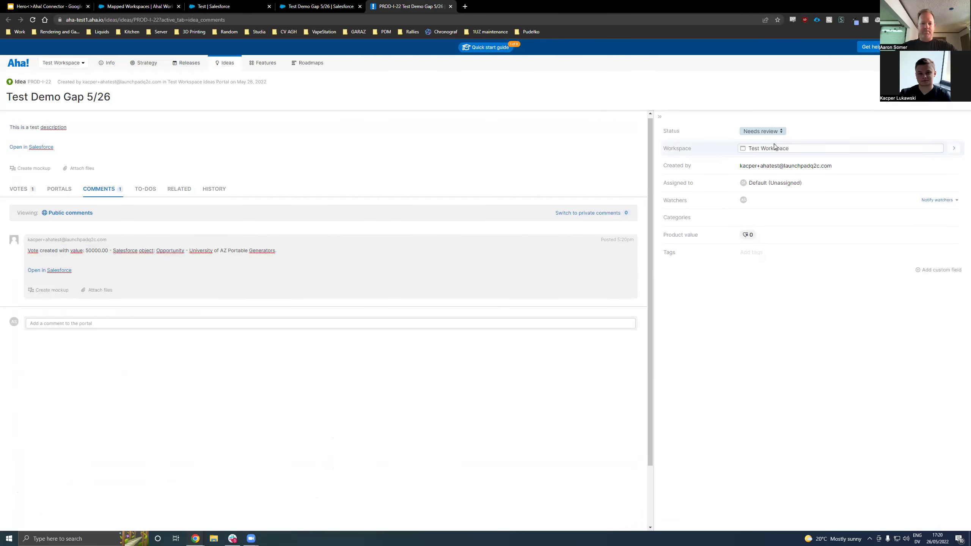
click(767, 133)
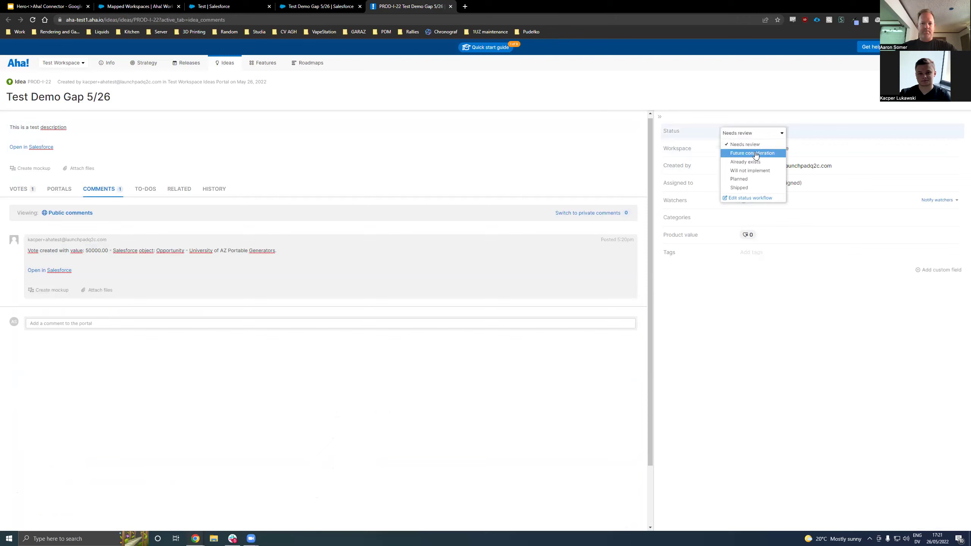
click(739, 188)
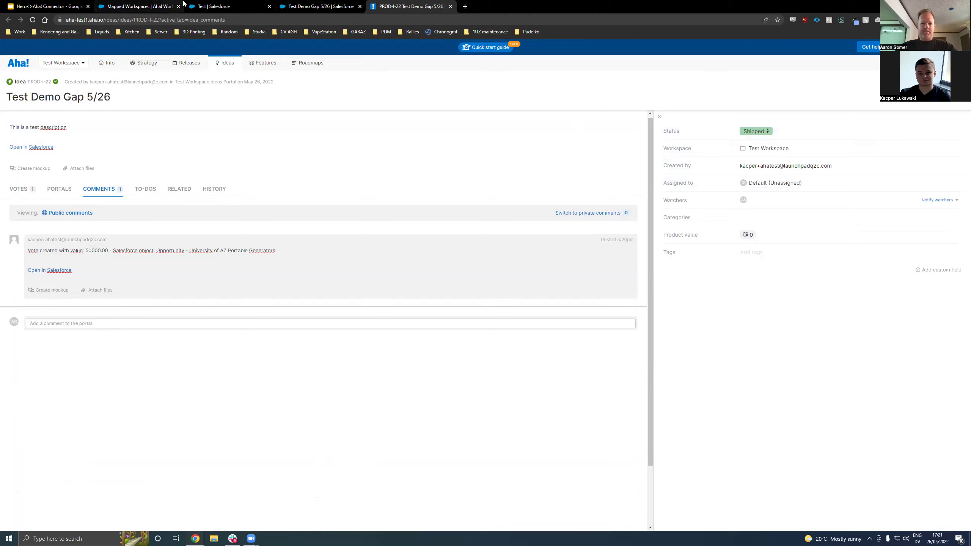
Open the job setup in the Salesforce Aha! integration configuration and run the Sync Ideas status job immediately.
click(190, 6)
click(120, 5)
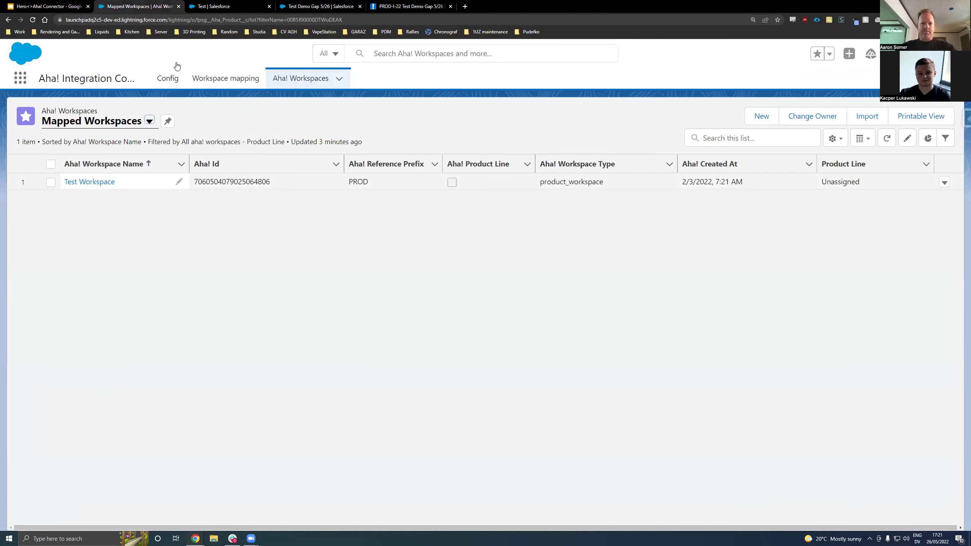
click(165, 78)
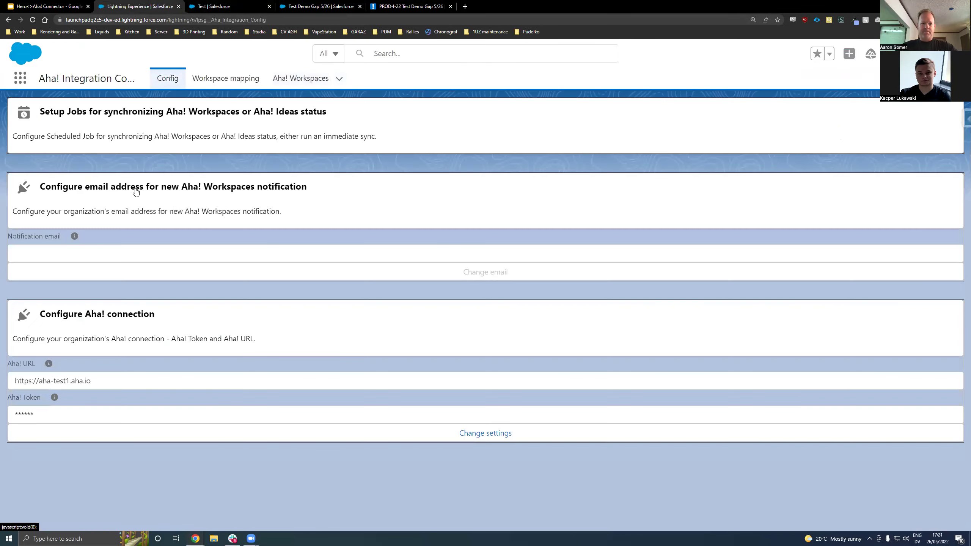
click(108, 120)
click(89, 159)
click(84, 181)
click(162, 254)
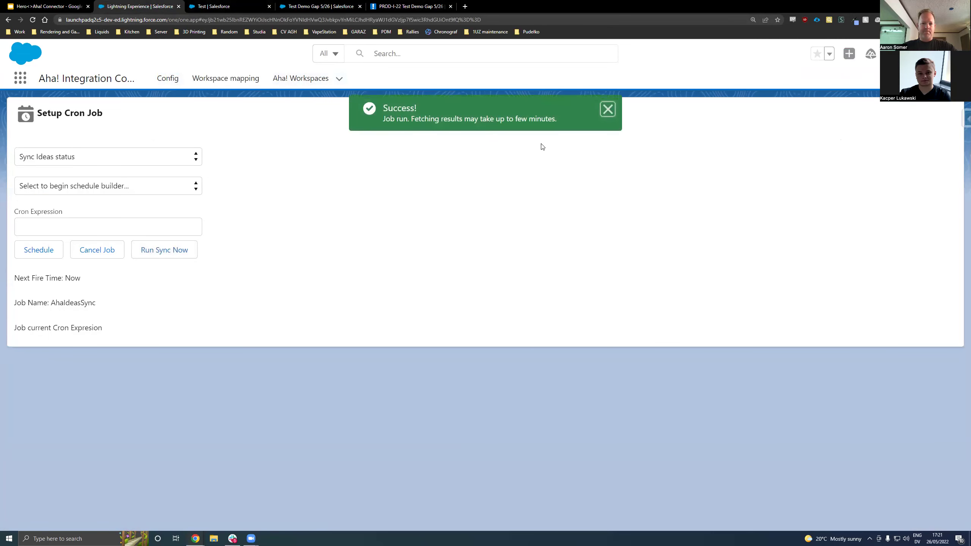
Reload the Test Demo Gap 5/26 product gap and check its status, percent complete and date delivered.
click(318, 7)
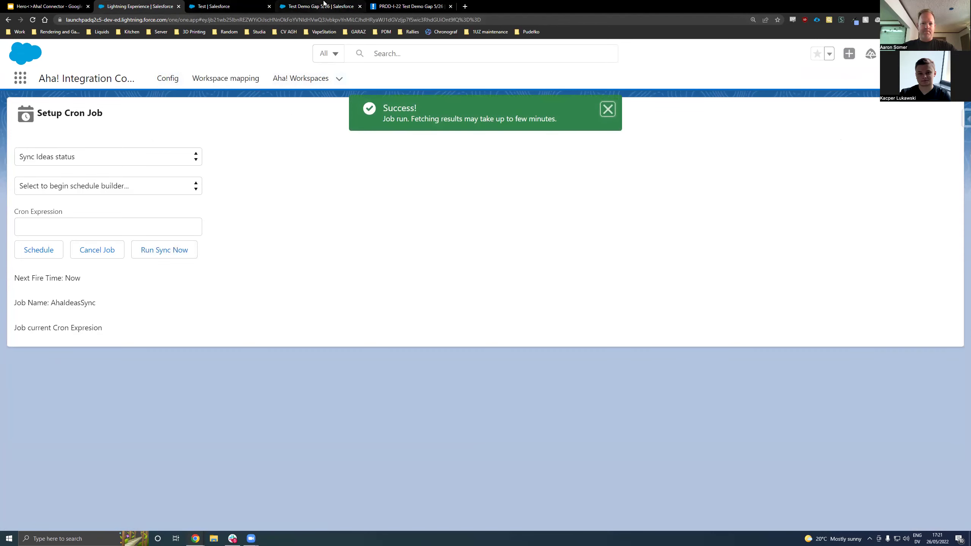
click(101, 163)
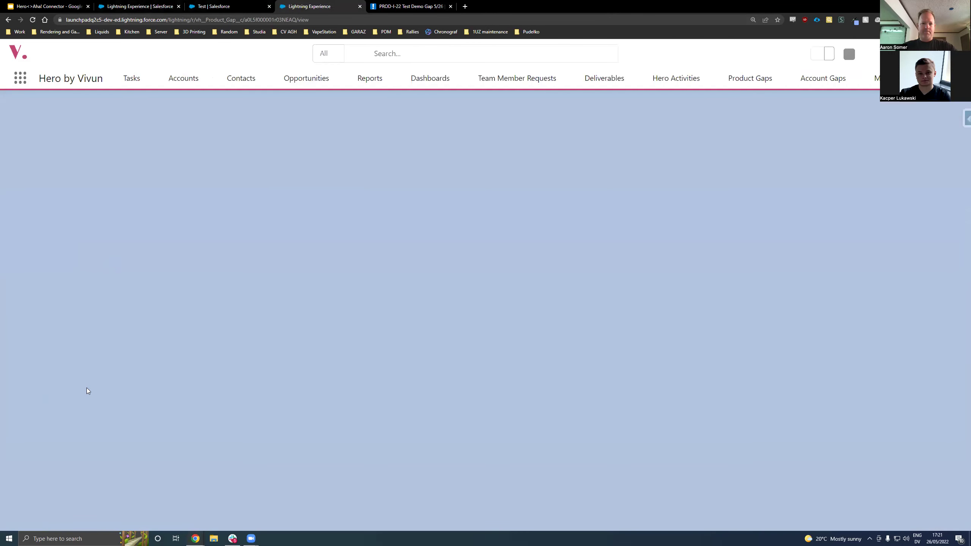
scroll(77, 384, down, 1)
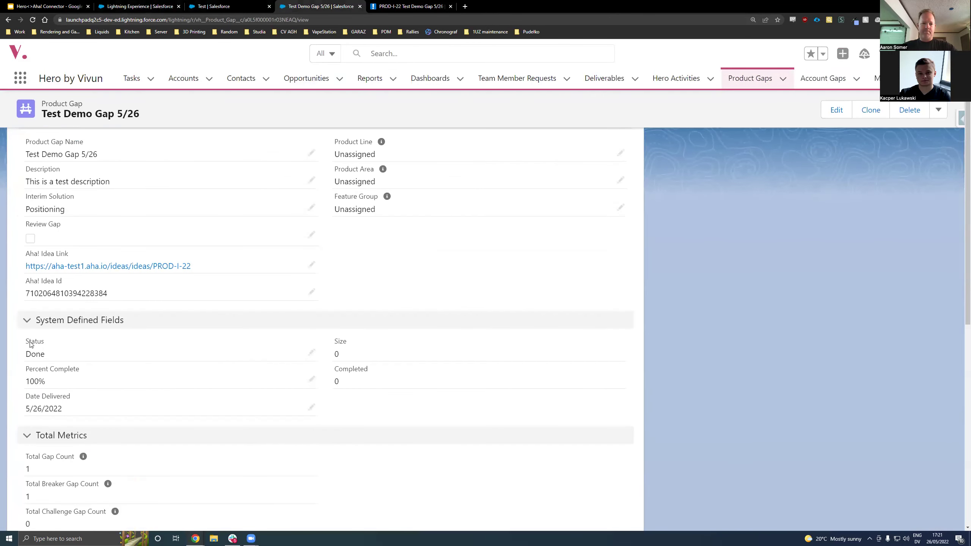
drag(25, 338, 76, 406)
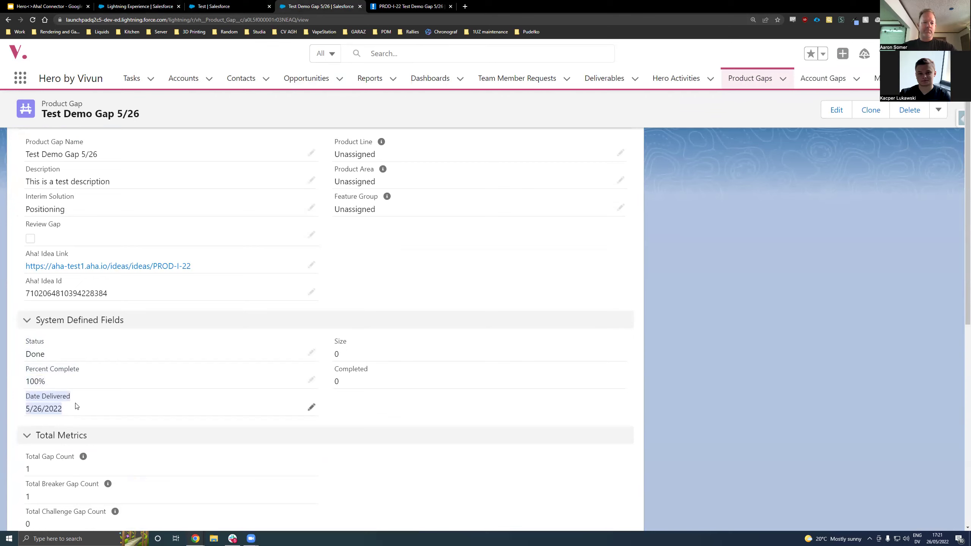